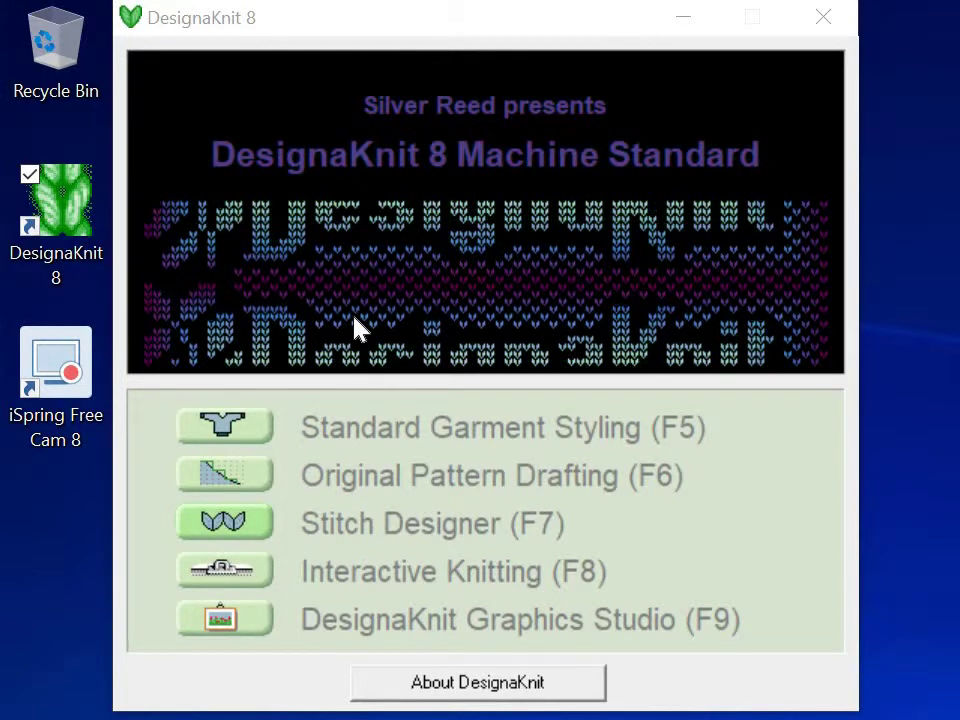
Step: Launch Stitch Designer (F7) to get an empty 40x40 Untitled.stp grid
left_click(250, 519)
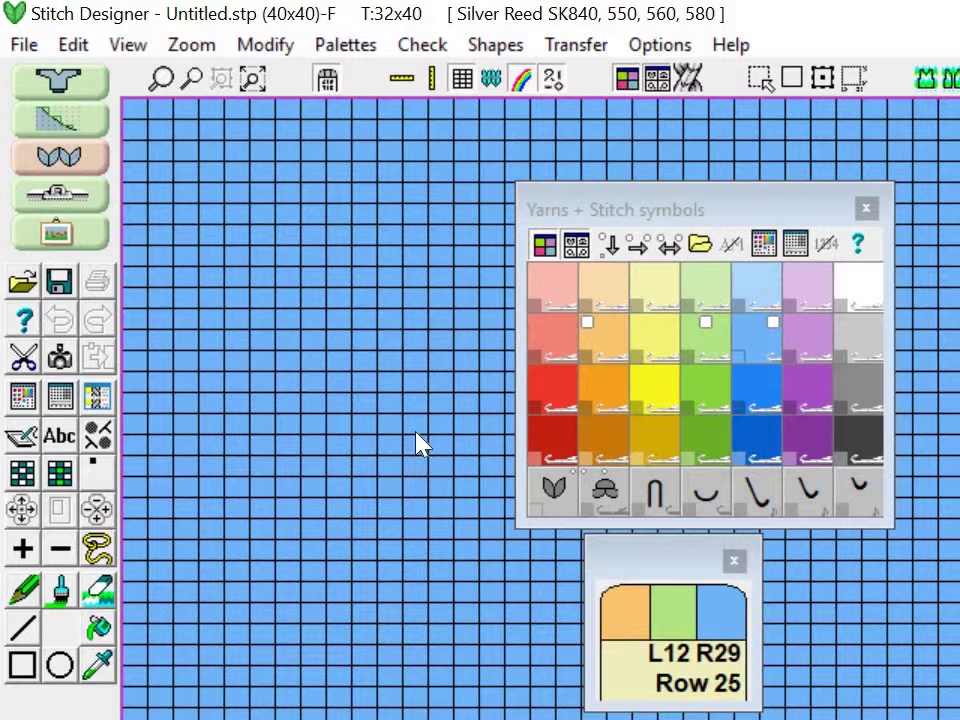
Step: Create a new 6-stitch by 4-row pattern using the Silver Reed Fair Isle knitting method
left_click(20, 48)
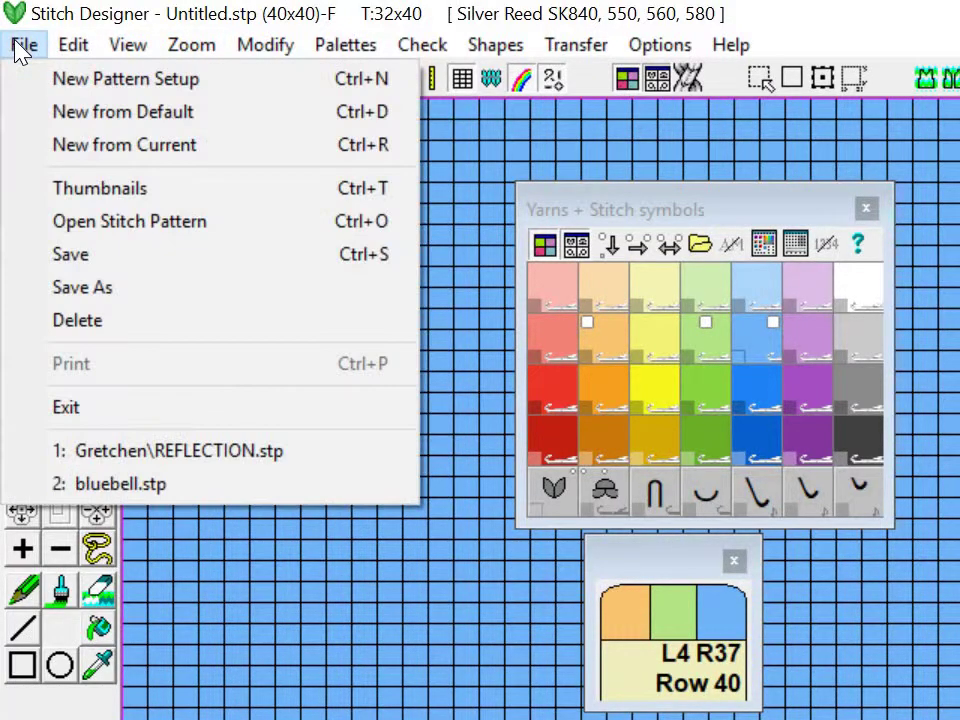
left_click(68, 90)
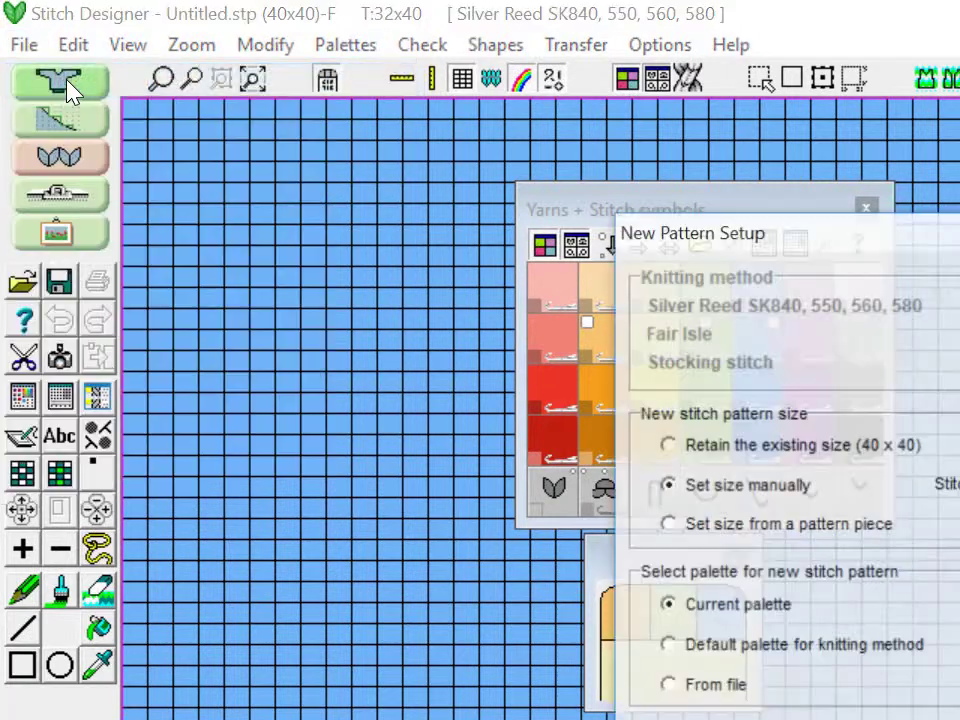
left_click_drag(865, 248, 400, 82)
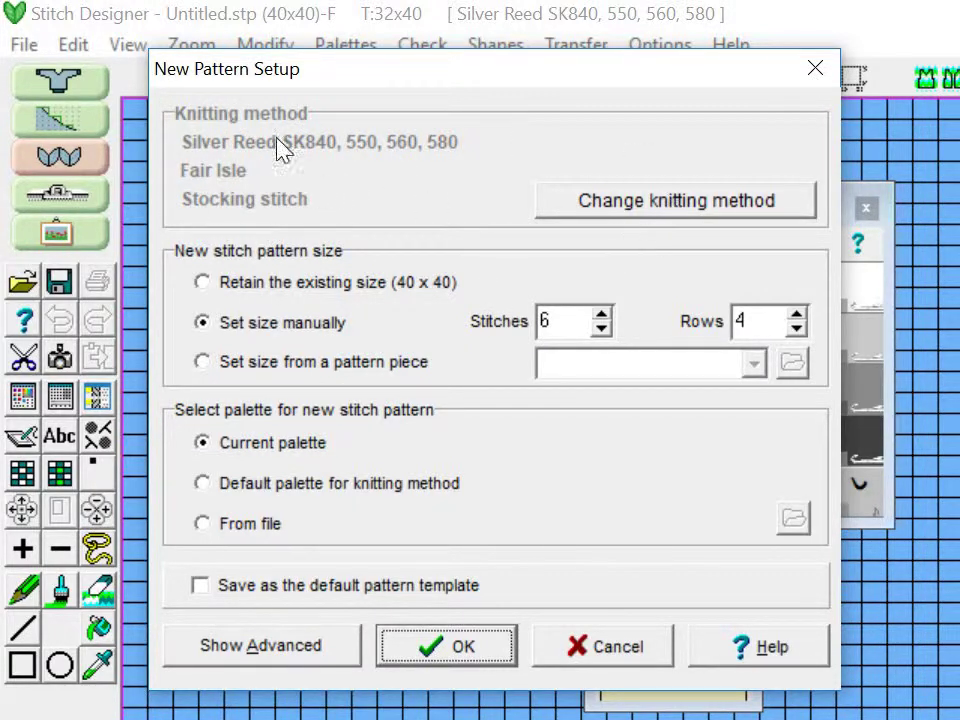
left_click(617, 205)
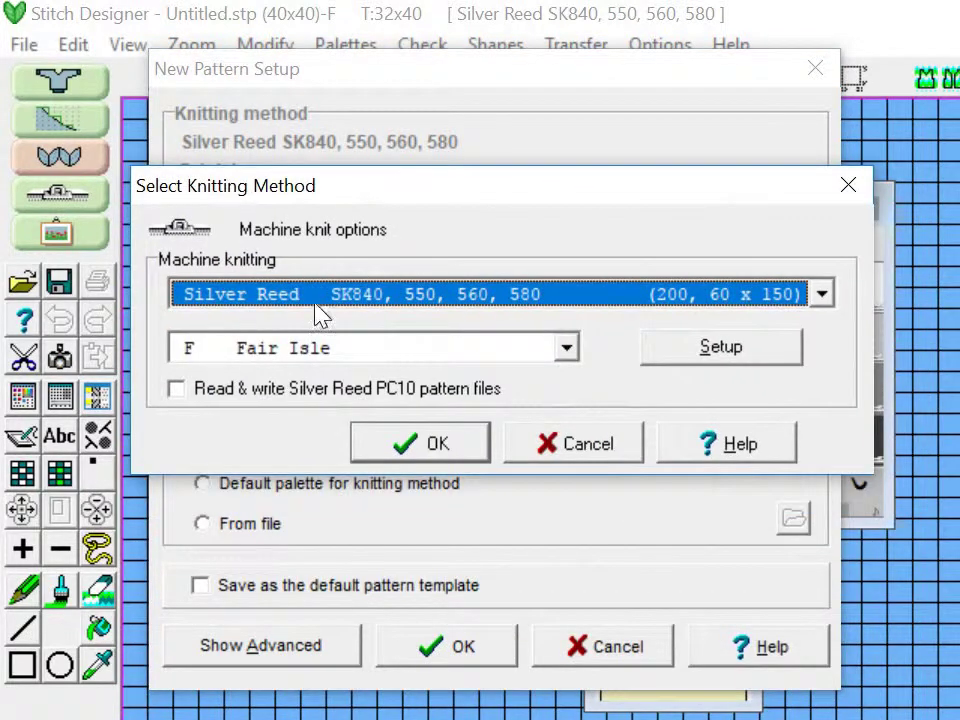
left_click(437, 450)
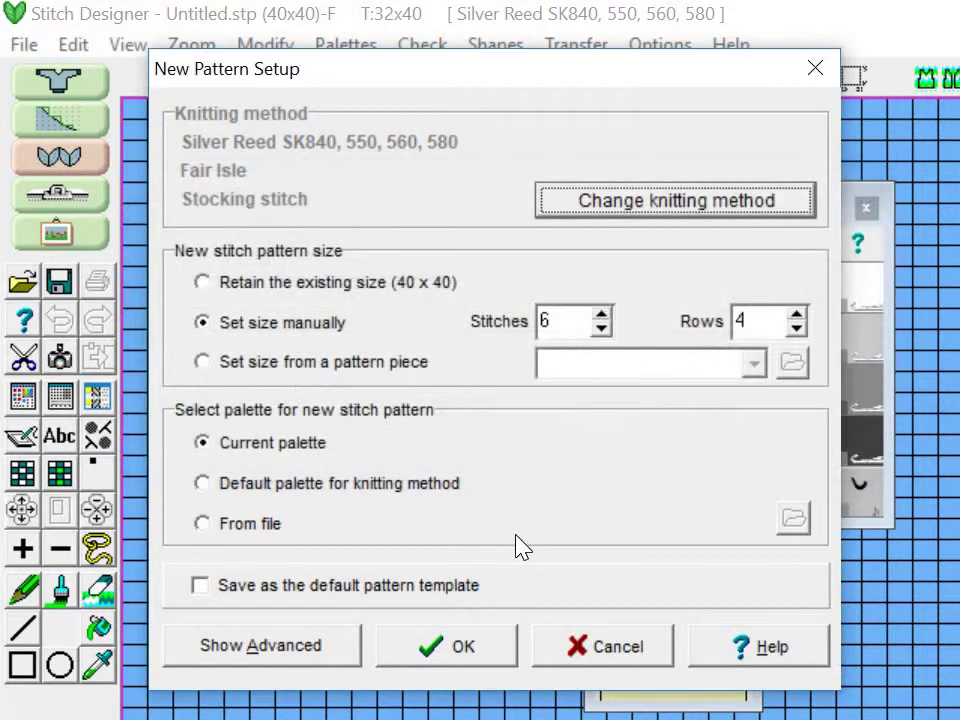
left_click(430, 652)
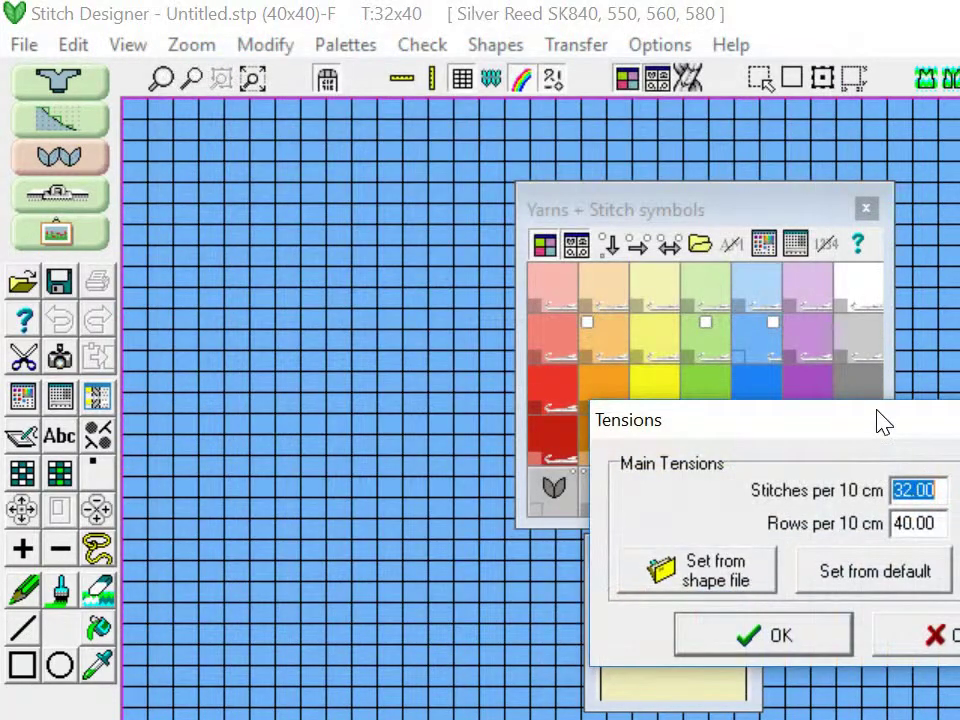
Step: Set the tension to 32 stitches and 44 rows per 10 cm
left_click_drag(883, 421, 433, 186)
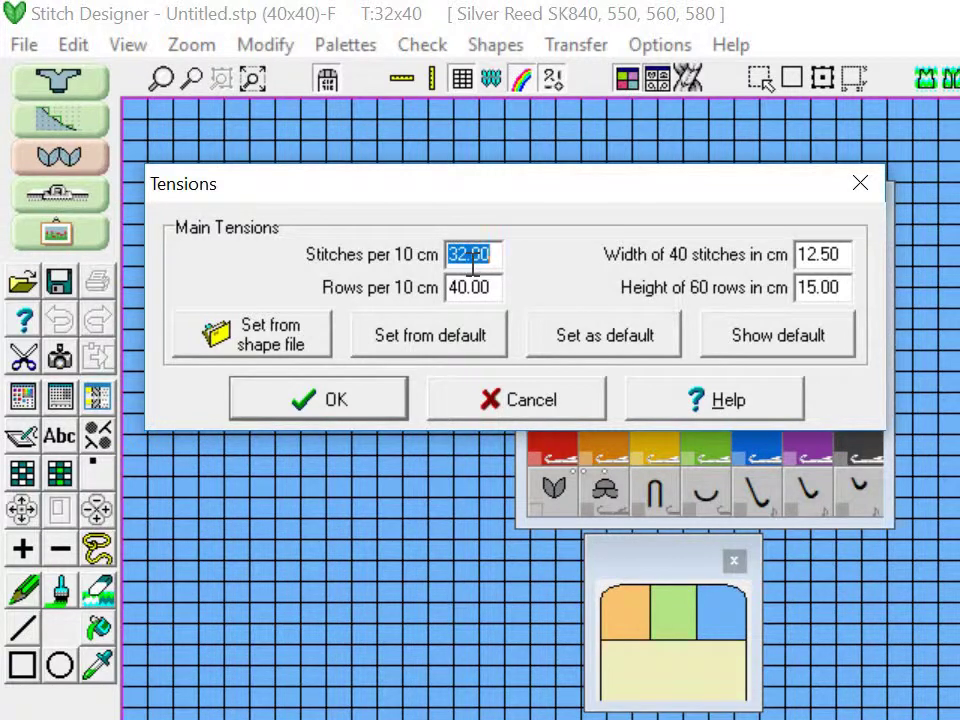
type("32")
key("Tab")
type("44")
key("shift+Tab")
left_click(463, 256)
left_click(355, 395)
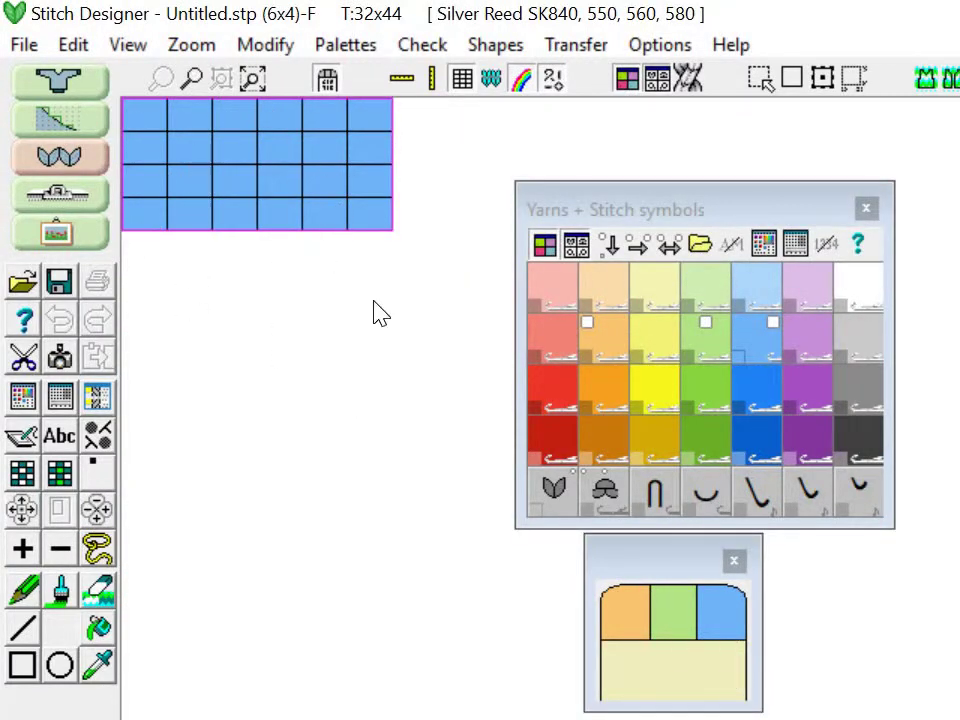
Step: Flood-fill the whole 6x4 grid with dark blue yarn
left_click(768, 444)
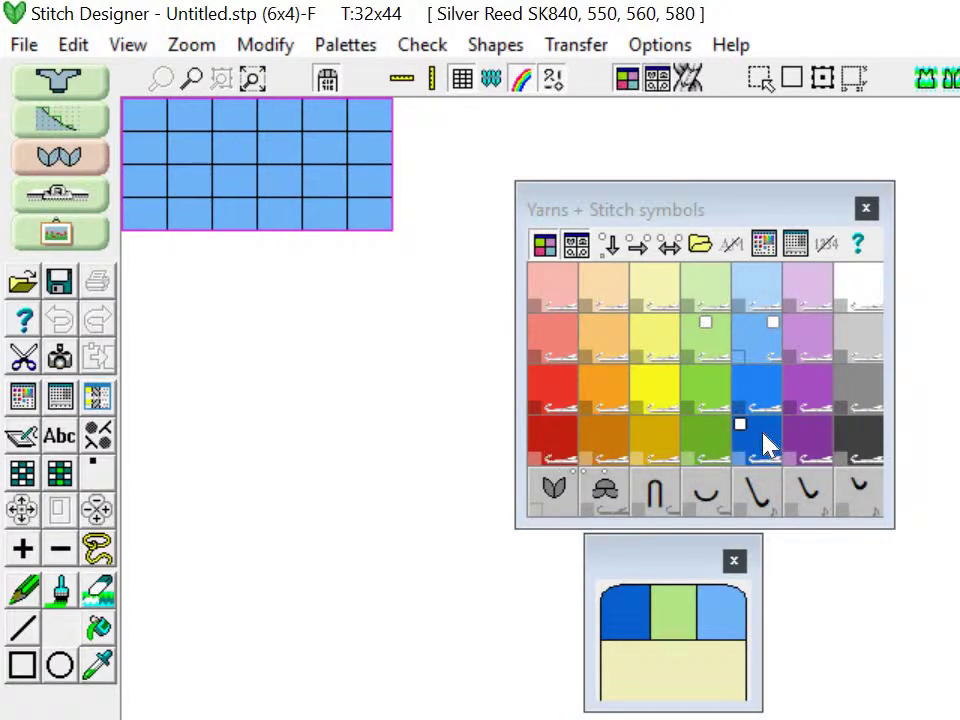
left_click(99, 630)
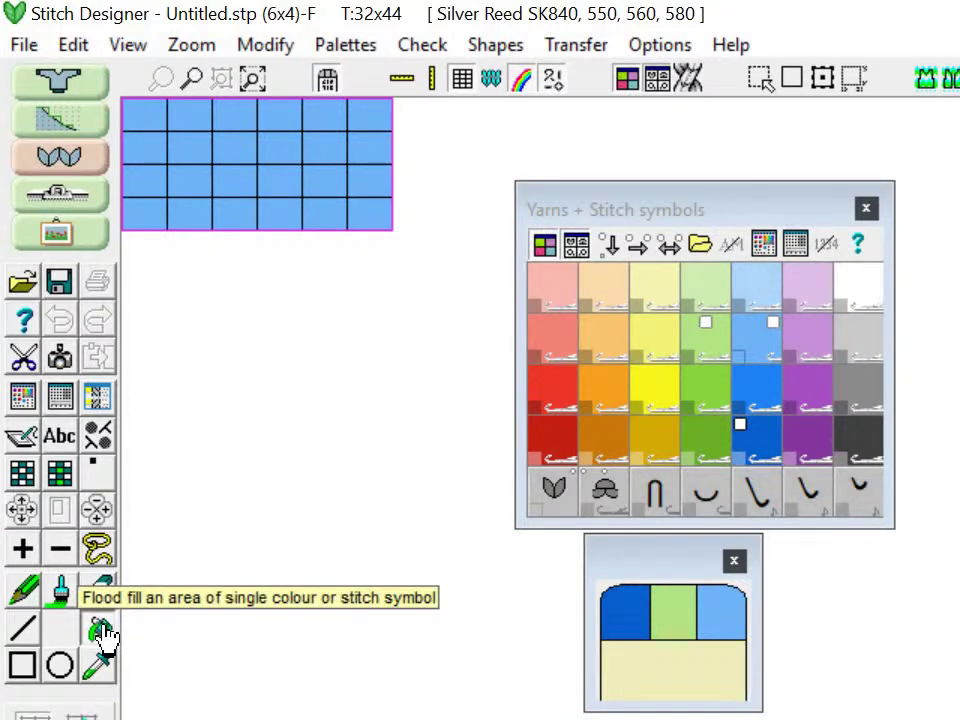
left_click(318, 193)
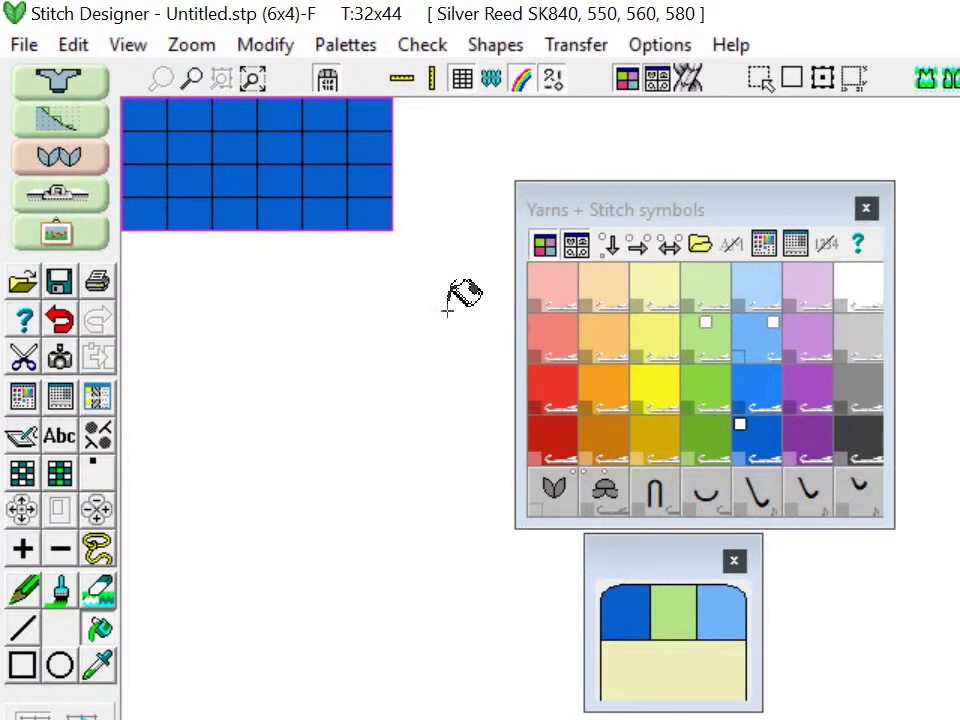
Step: Pencil green stitches in row 1 columns 2–5 and row 2 columns 3–4
left_click(707, 398)
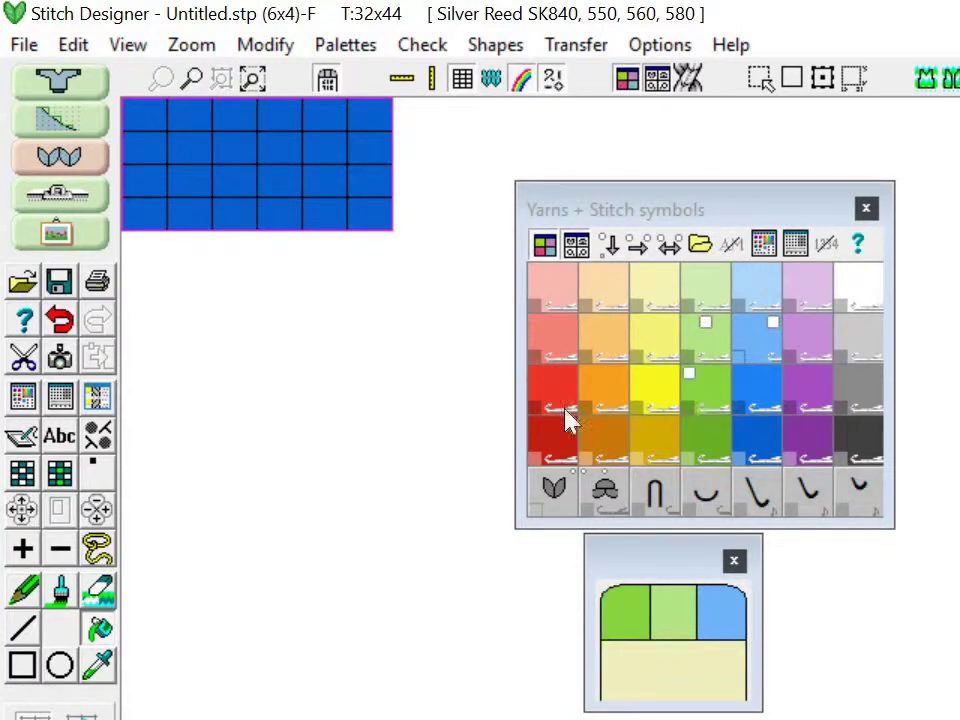
left_click(27, 592)
left_click(200, 114)
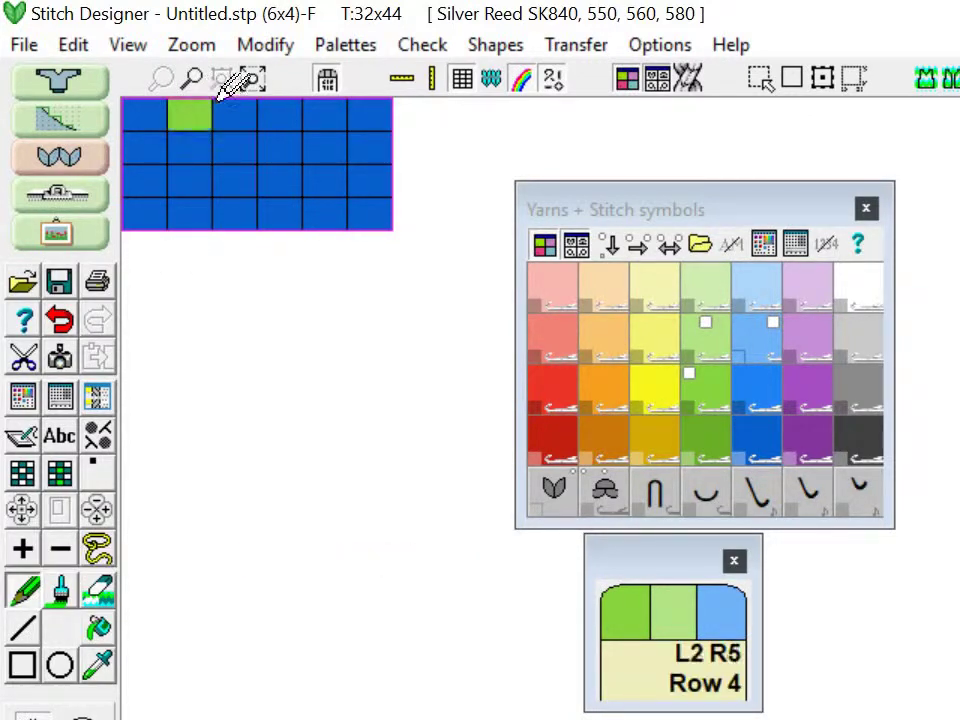
left_click_drag(235, 101, 346, 100)
left_click(245, 142)
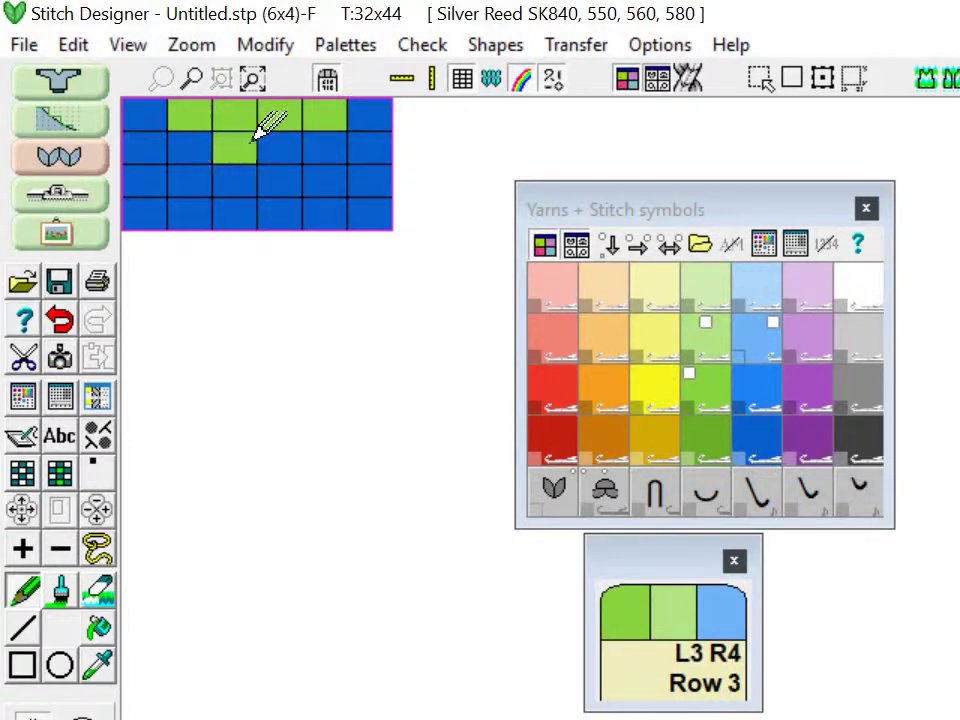
left_click(282, 140)
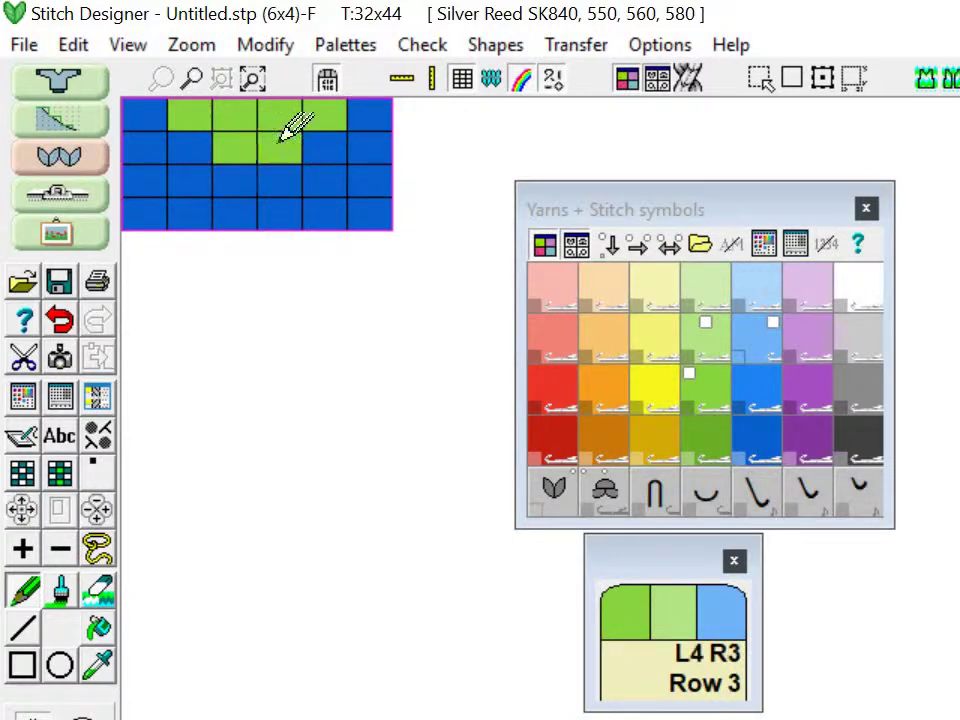
Step: Pencil green into row 3 columns 1, 2, 5, 6 and row 4 columns 1 and 6
left_click(330, 172)
left_click(373, 180)
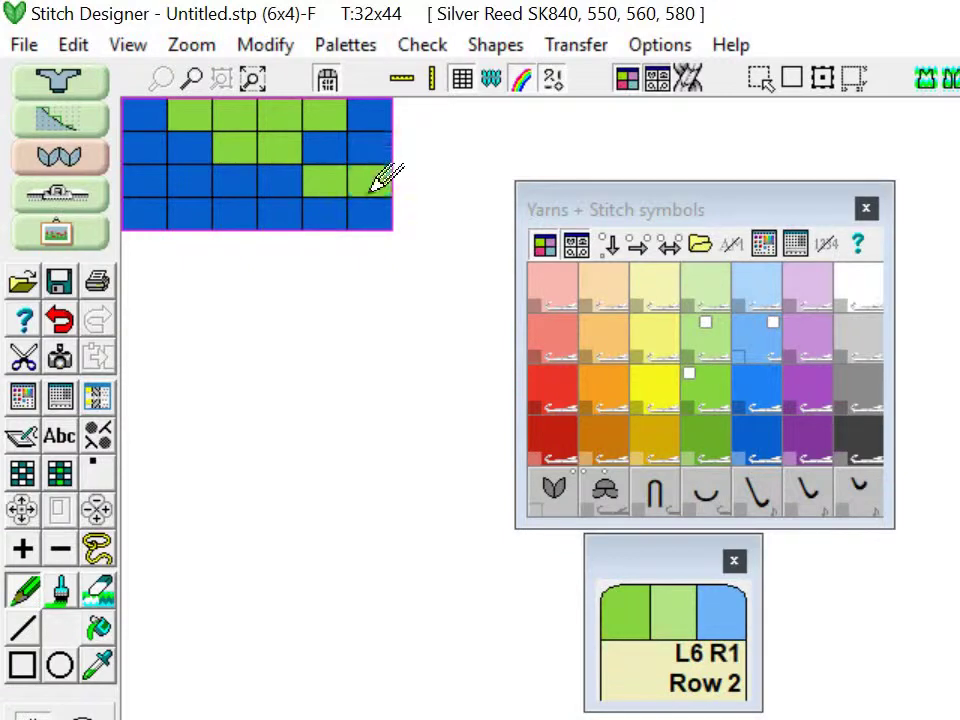
left_click(374, 213)
left_click(158, 182)
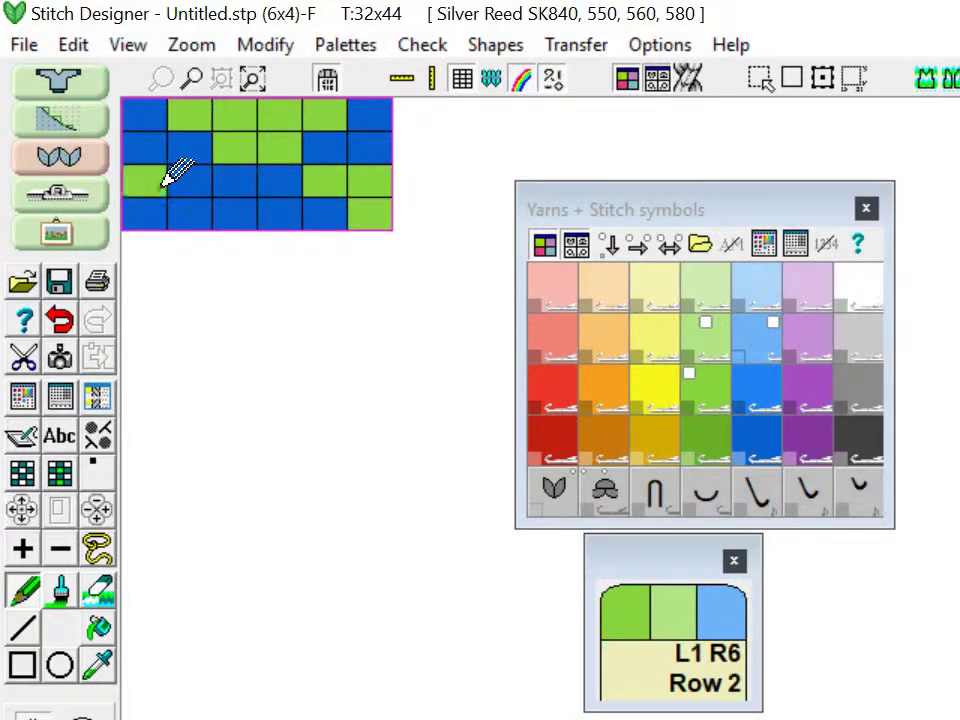
left_click(195, 178)
left_click(153, 206)
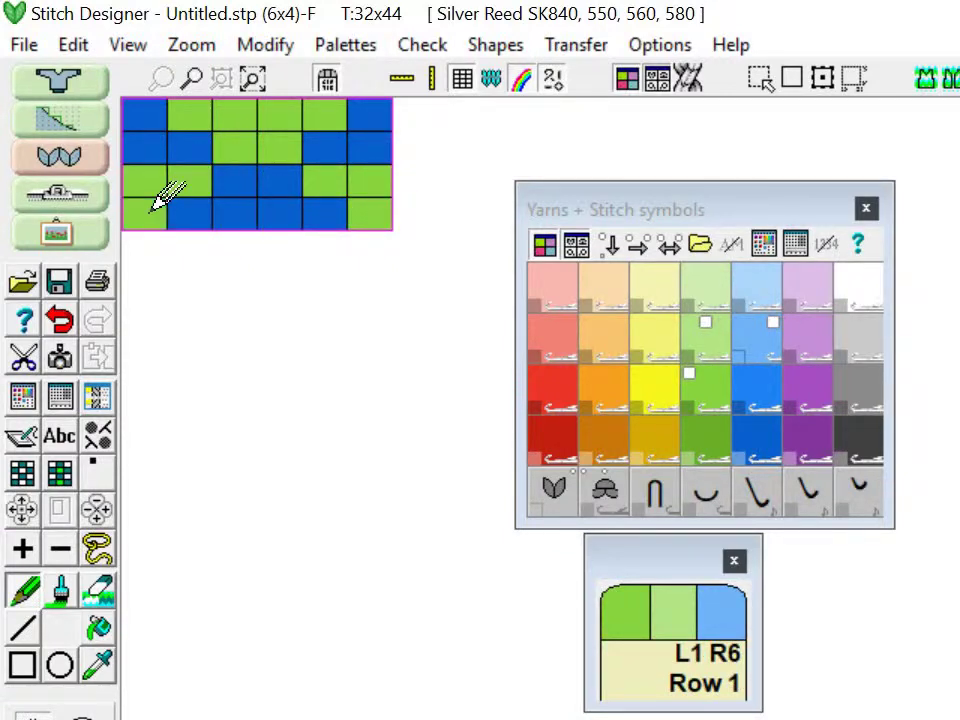
Step: Tile the motif with 4 horizontal and 4 vertical repeats
left_click(129, 55)
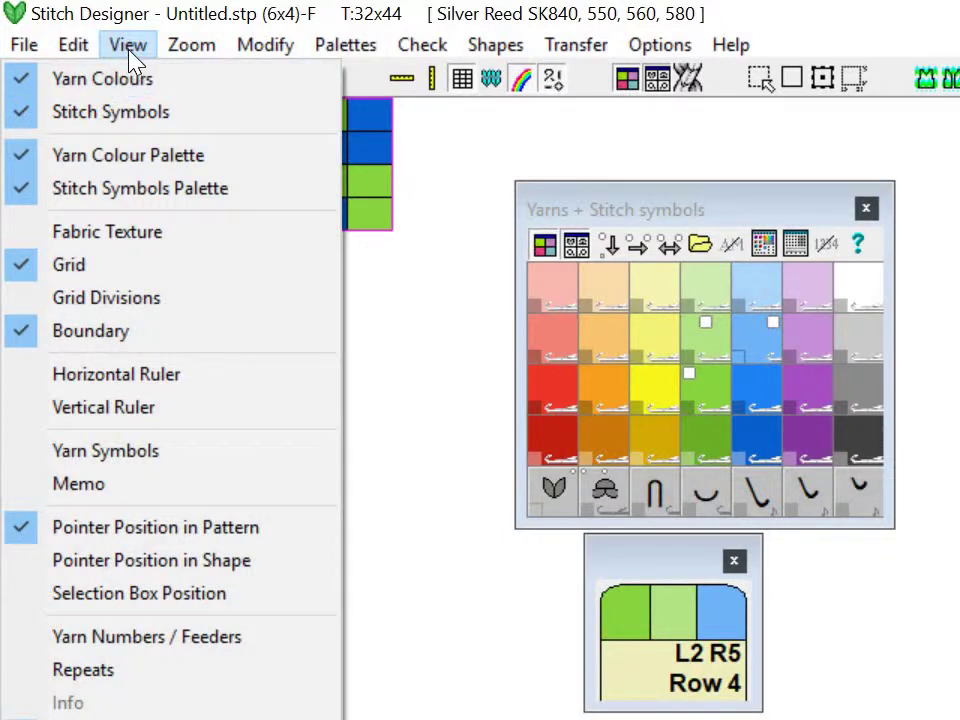
left_click(110, 679)
left_click_drag(761, 439, 408, 362)
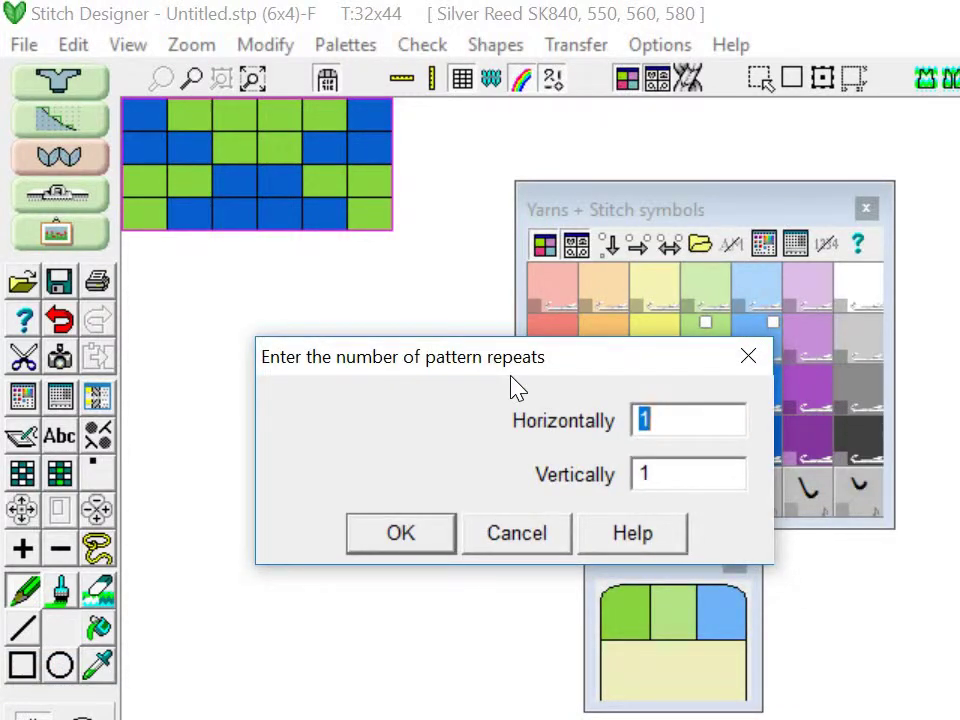
type("4")
key("Tab")
type("4")
left_click(412, 540)
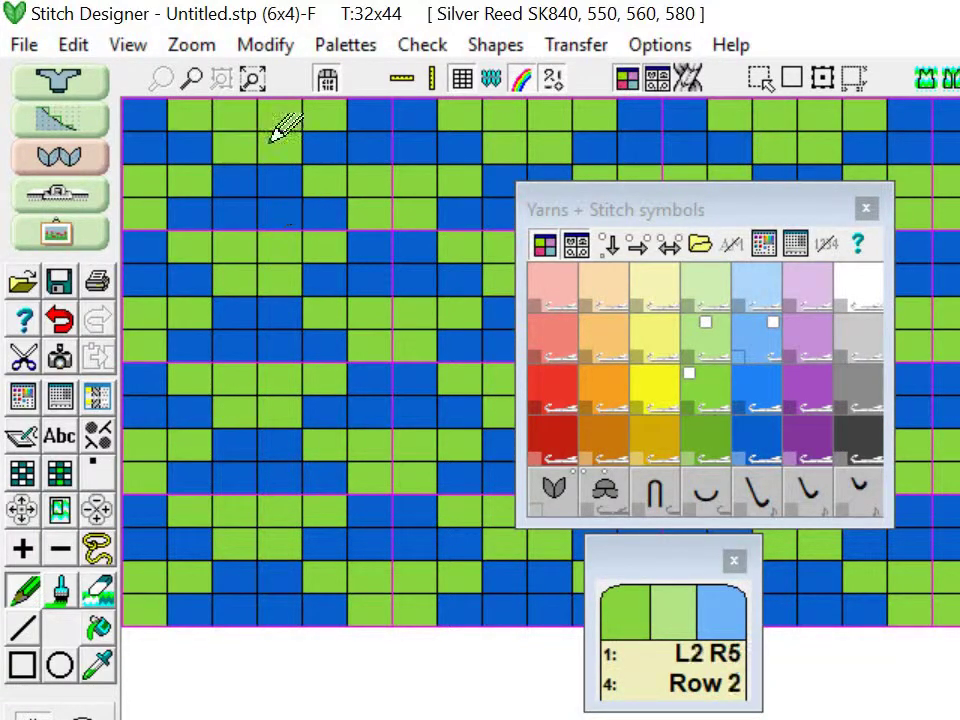
Step: Draw a selection box over the upper-left tiled area, then dismiss the Edit menu unused
left_click(760, 80)
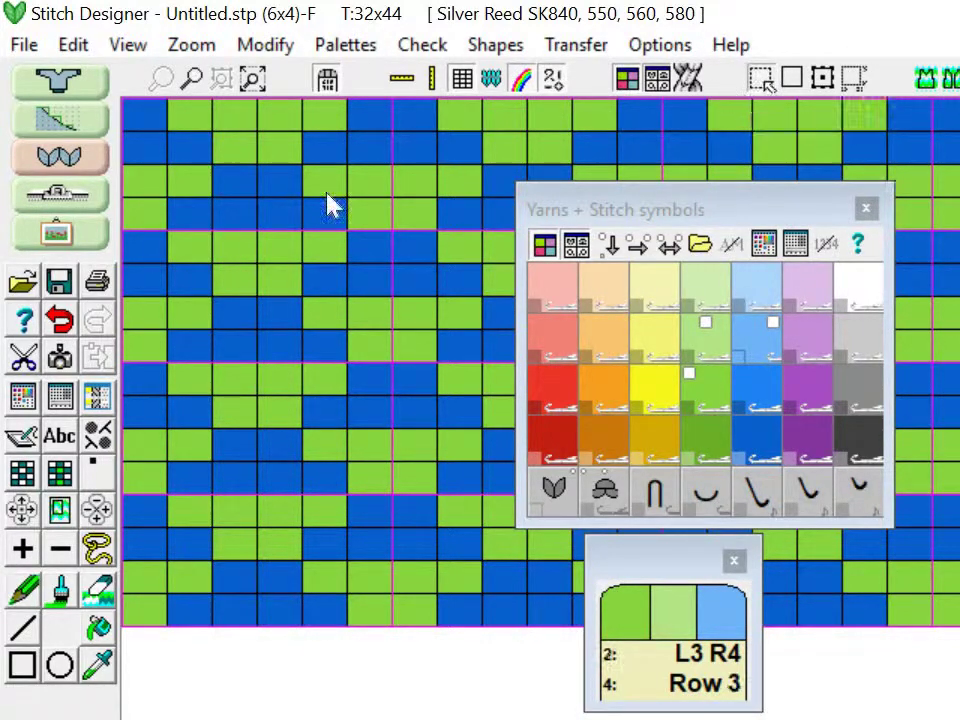
left_click_drag(145, 110, 745, 453)
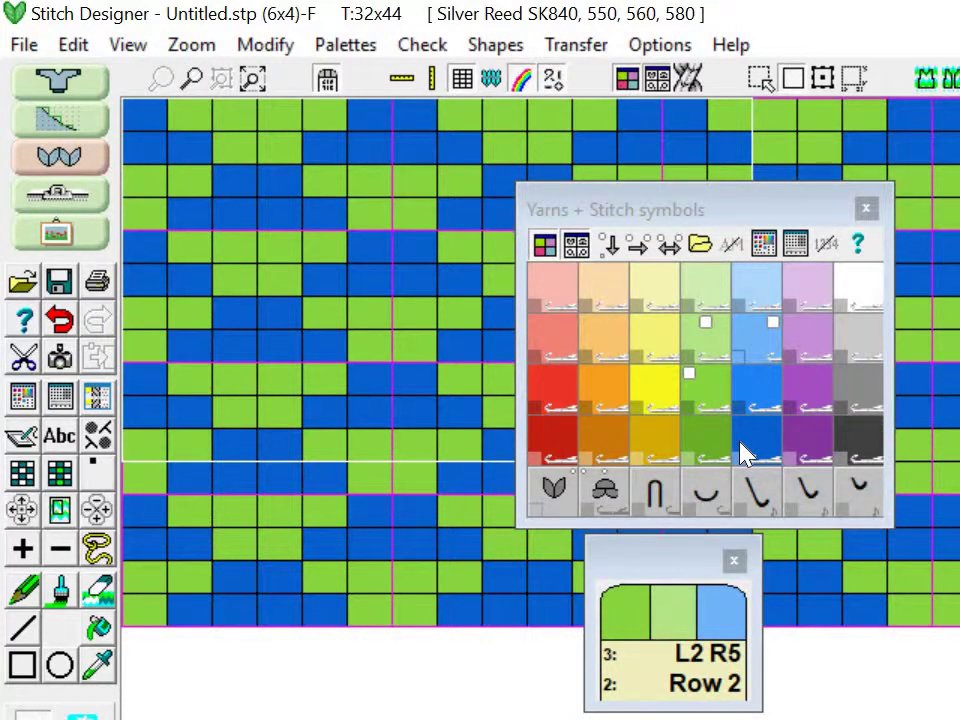
left_click(23, 46)
mouse_move(76, 50)
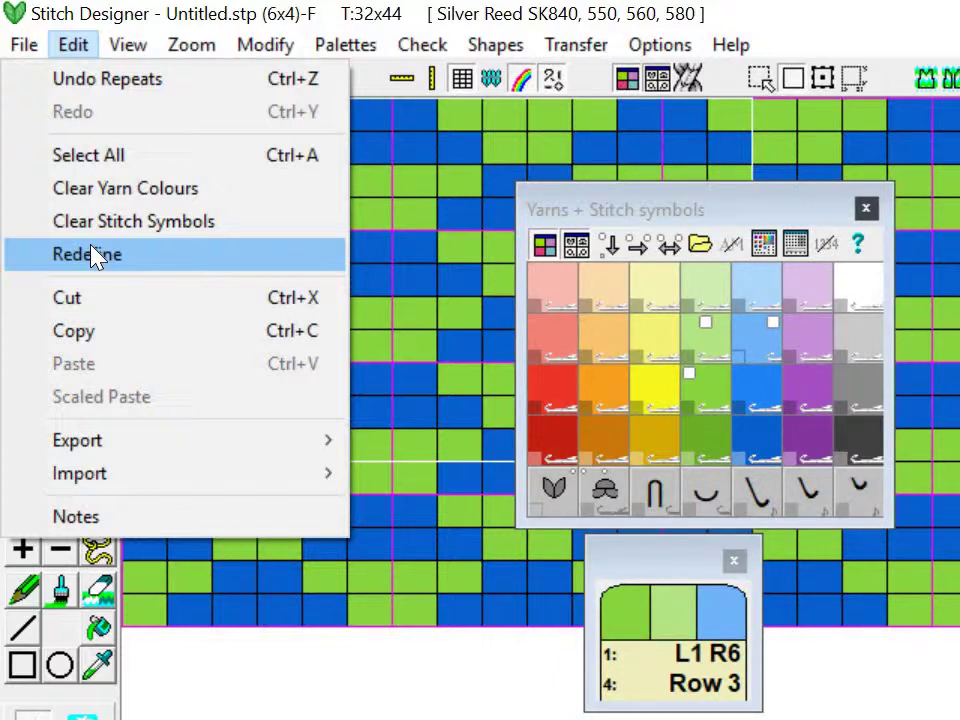
left_click(76, 52)
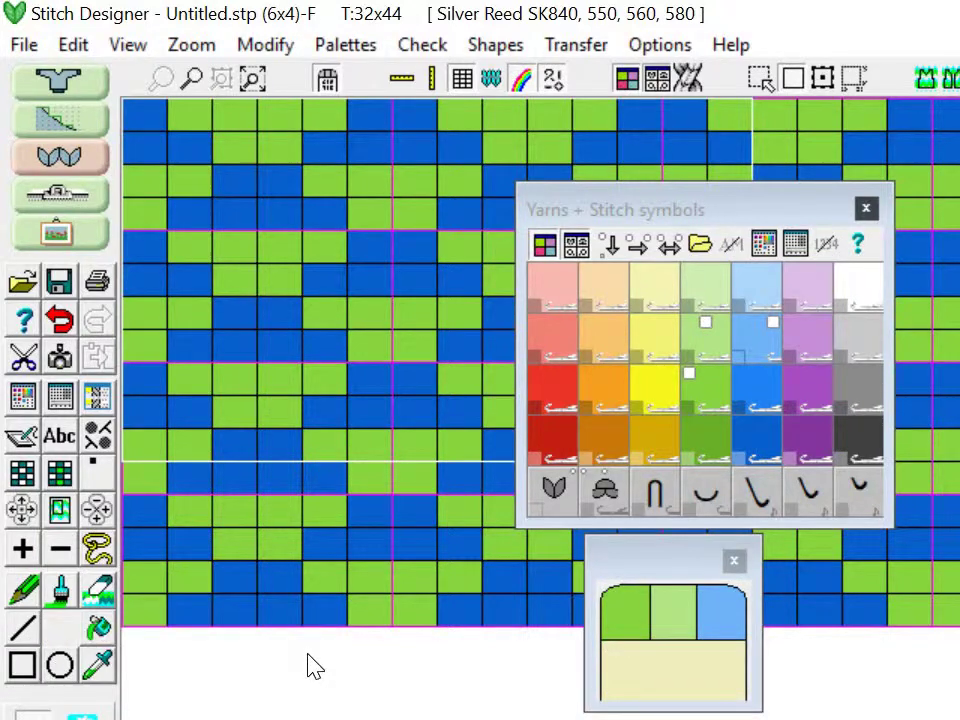
left_click(24, 45)
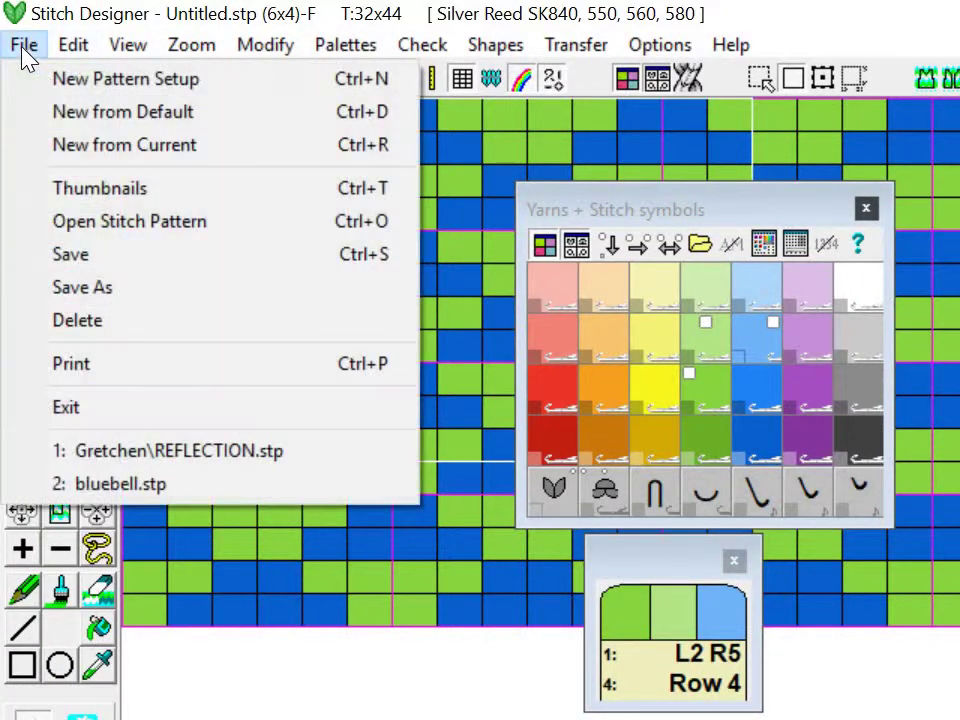
left_click(111, 289)
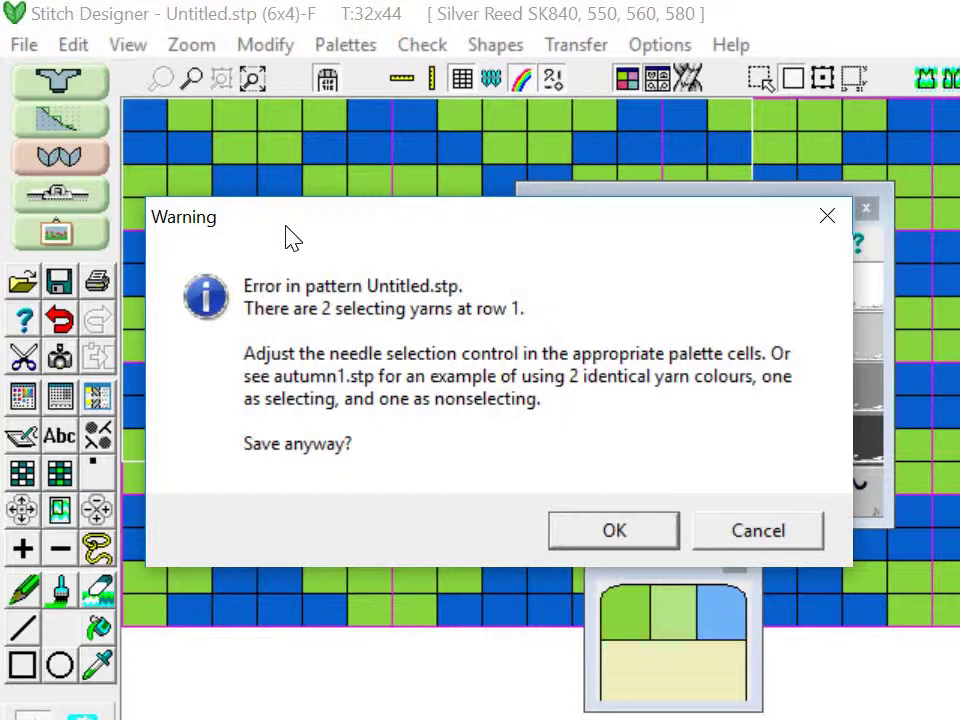
left_click(601, 535)
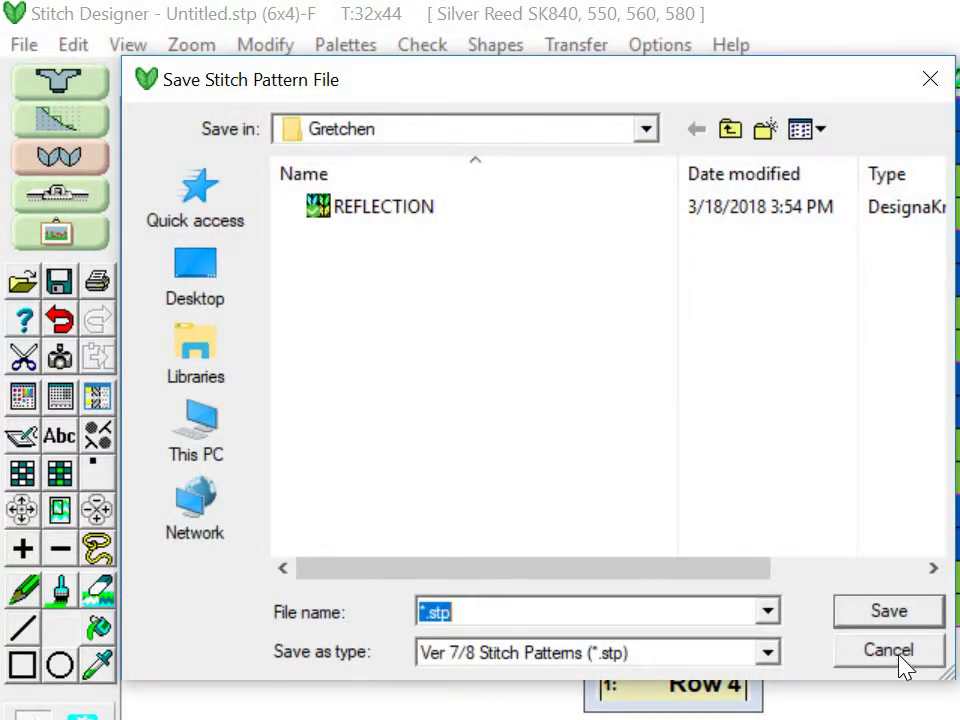
left_click(900, 658)
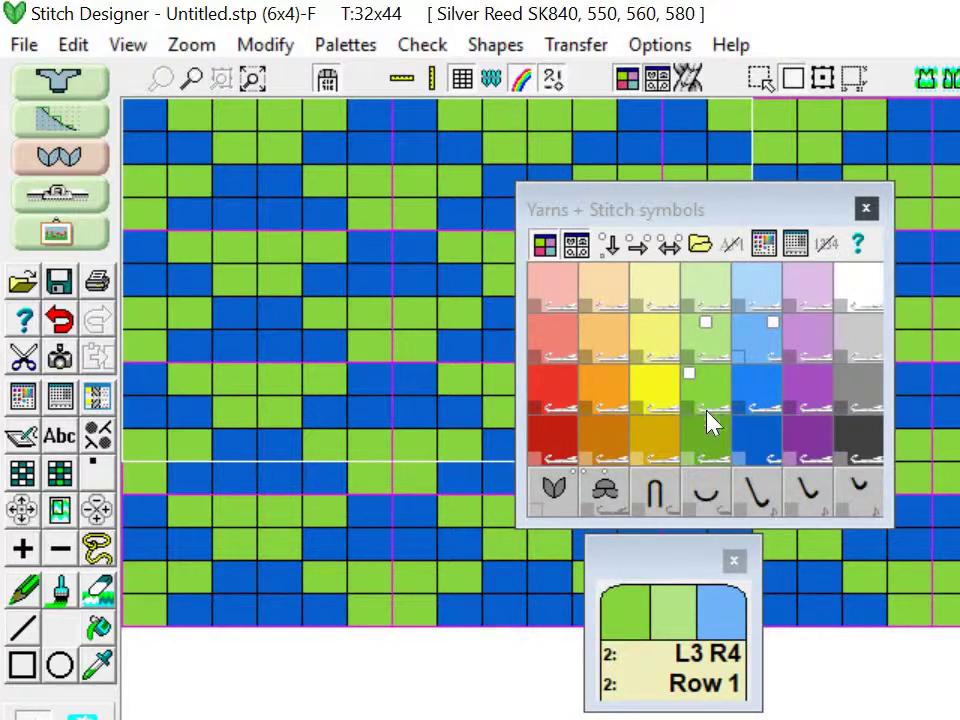
Step: Save the pattern as REFLECTION.stp in the Gretchen folder, overwriting the existing file
left_click(22, 45)
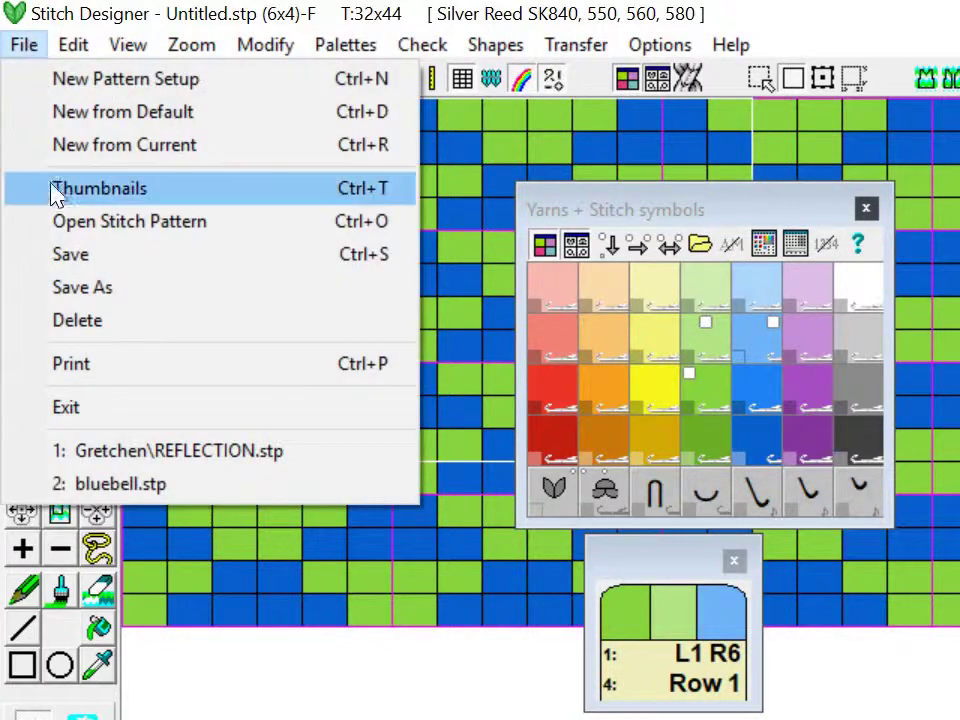
left_click(75, 287)
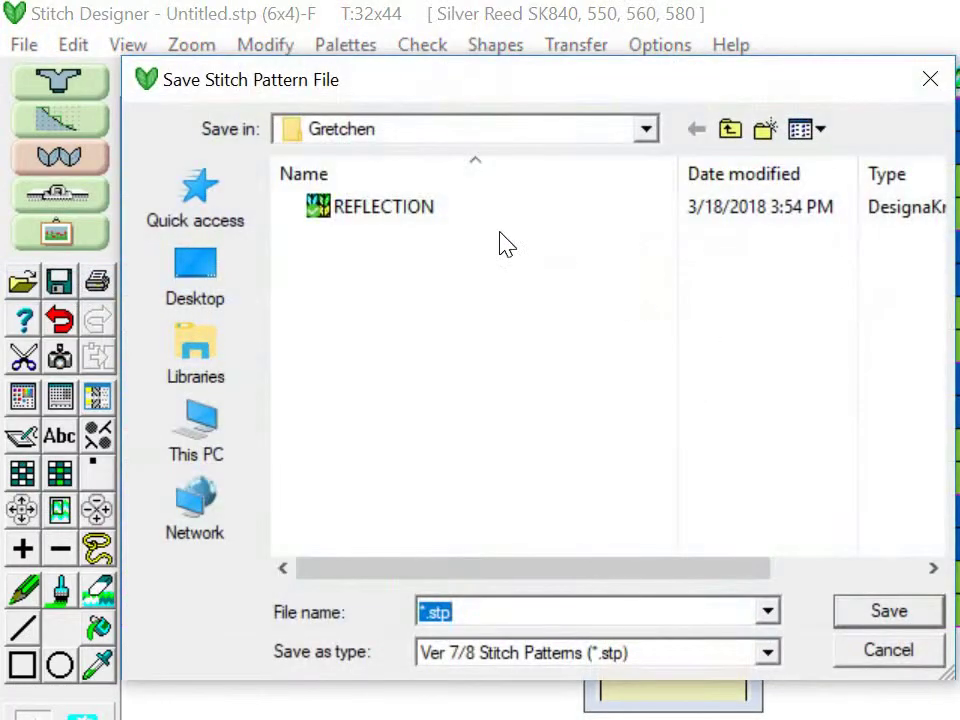
left_click(418, 212)
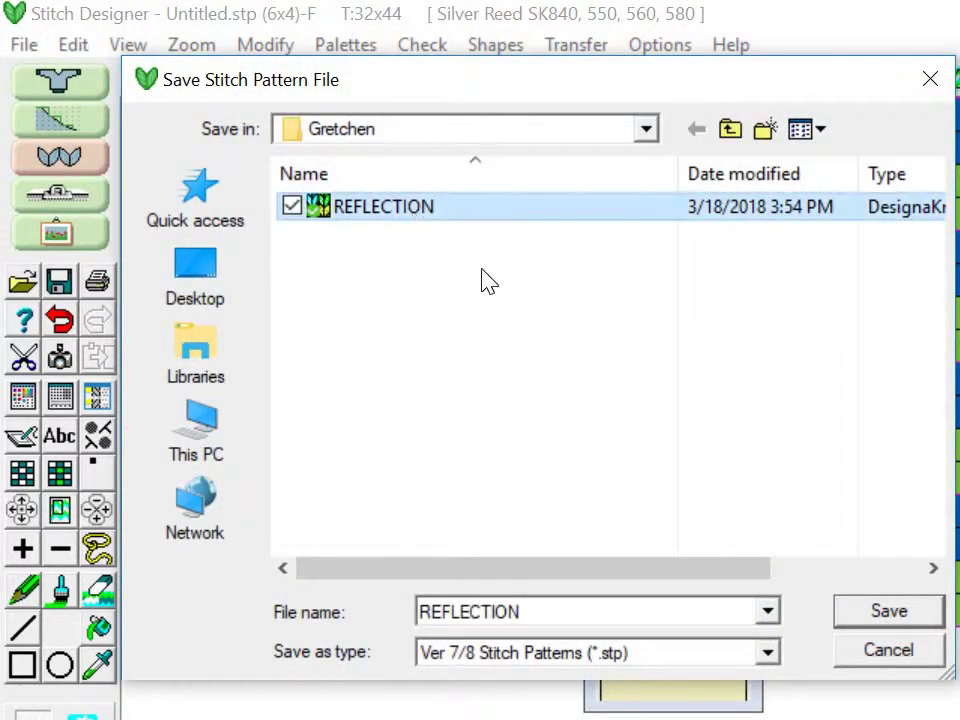
left_click(866, 618)
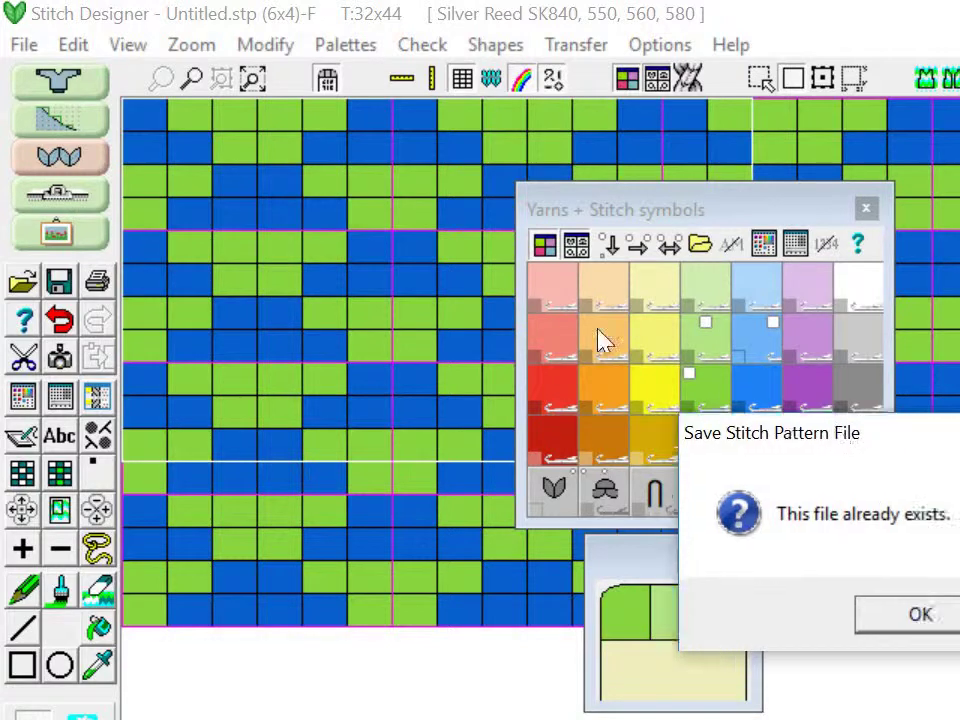
left_click(523, 500)
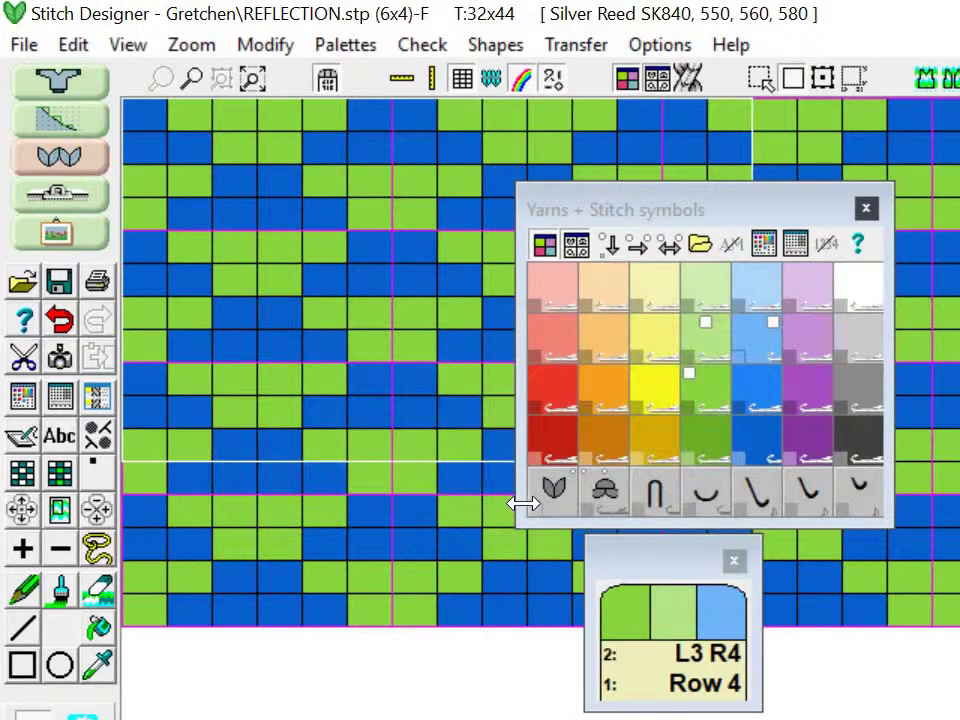